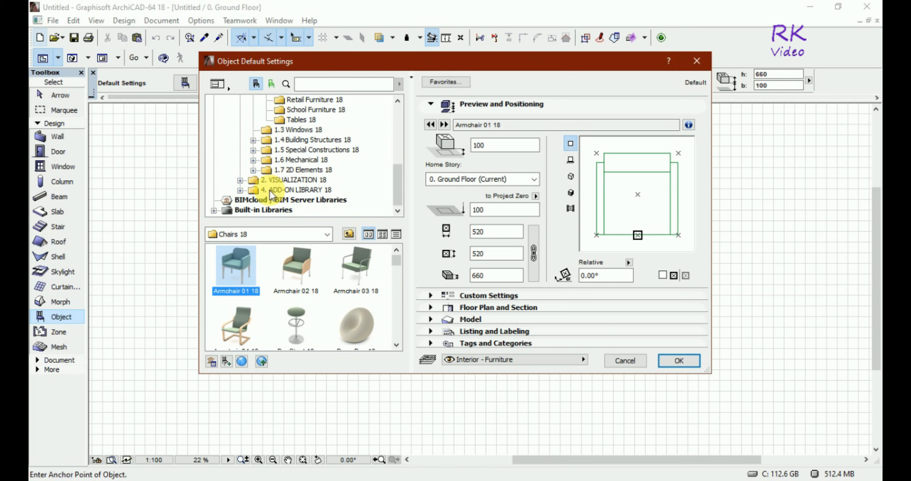
# Step: Browse the object library's Mechanical plumbing fixtures to the Bathtubs, Showers, Jacuzzis 18 folder
pyautogui.click(254, 160)
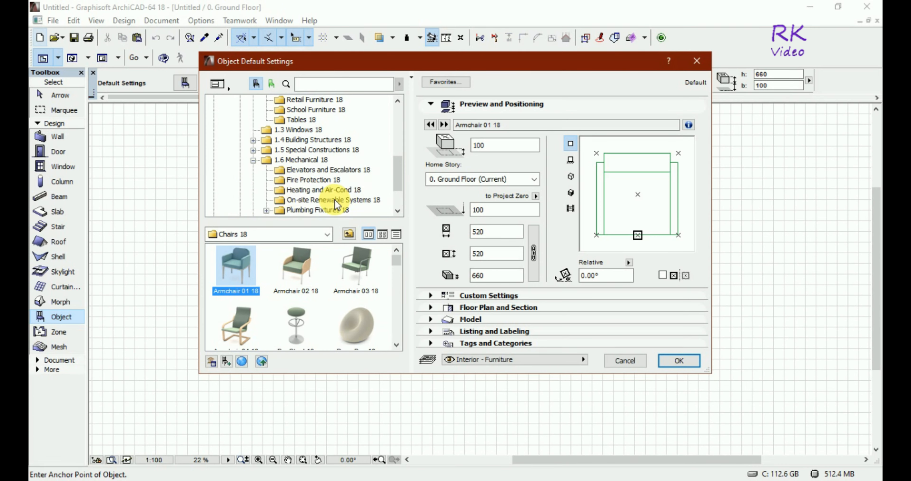
pyautogui.scroll(-3, 397, 177)
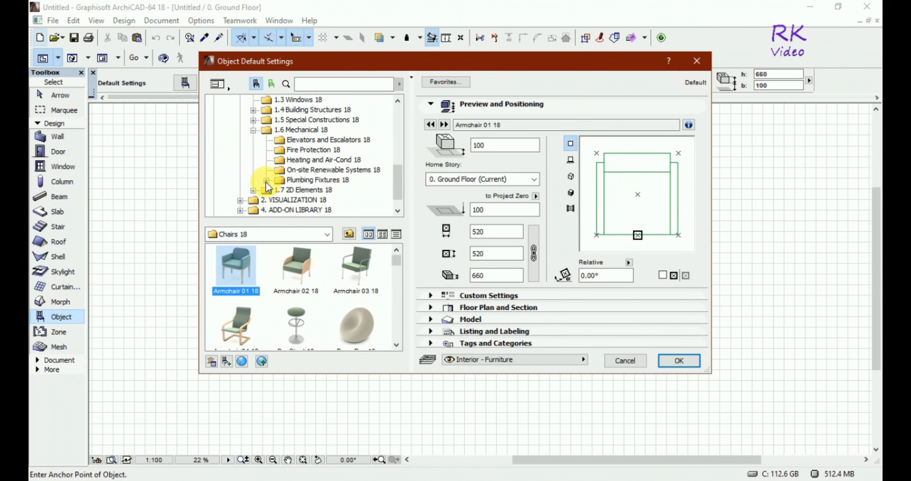
pyautogui.click(266, 180)
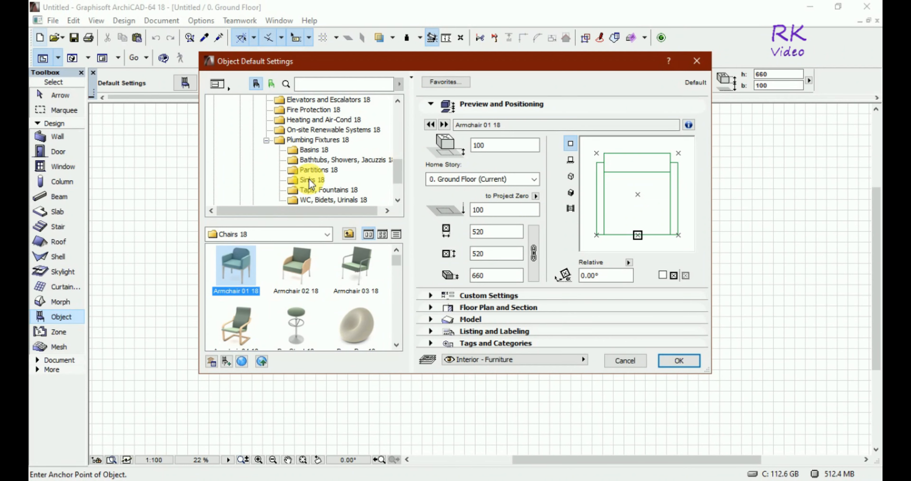
pyautogui.click(310, 149)
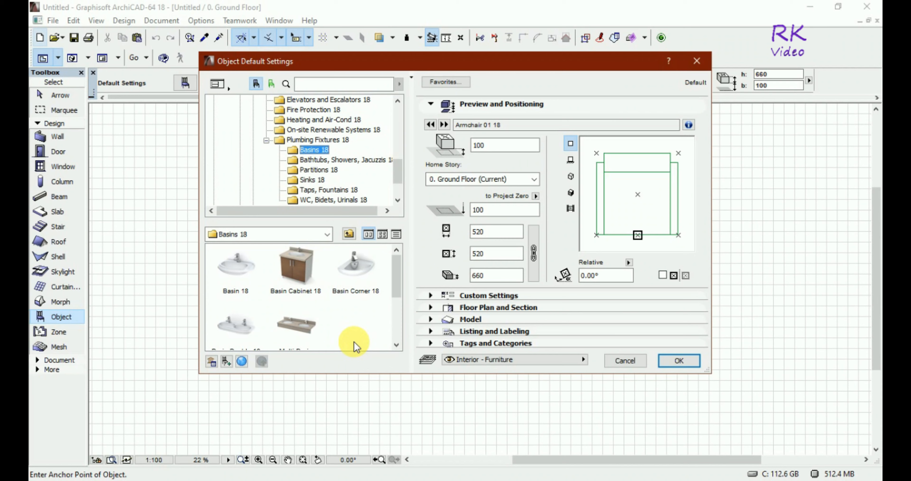
pyautogui.click(334, 159)
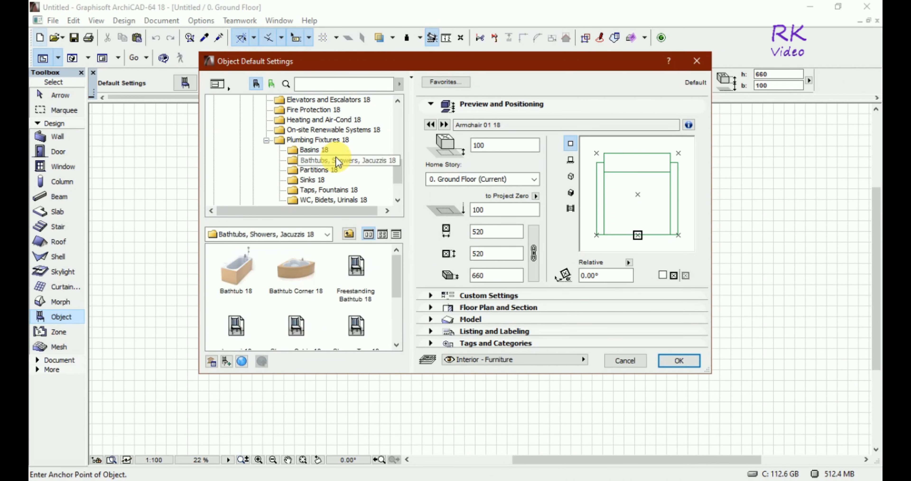
# Step: Choose Bathtub 18 as the object to place and accept the default settings
pyautogui.click(242, 275)
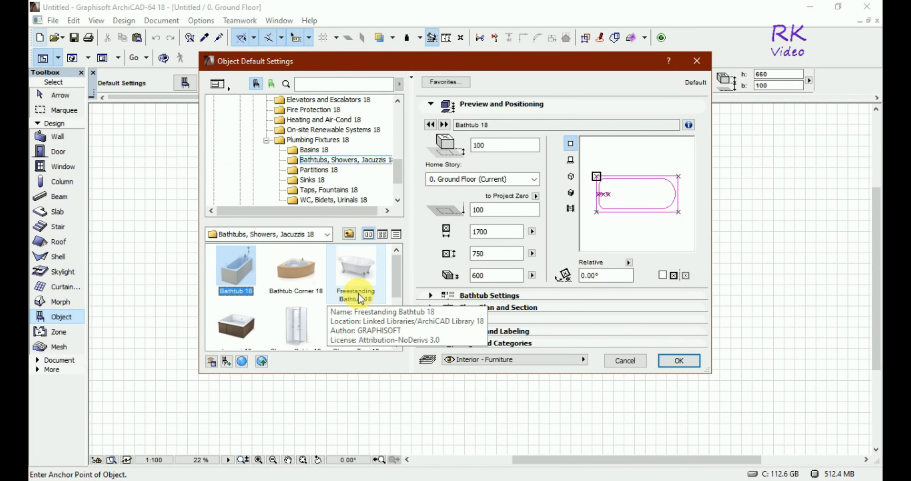
pyautogui.click(301, 255)
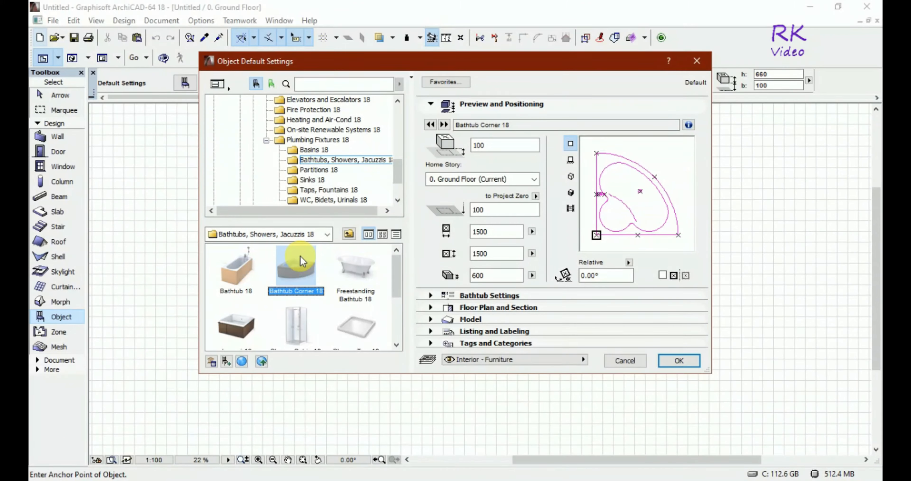
pyautogui.click(235, 263)
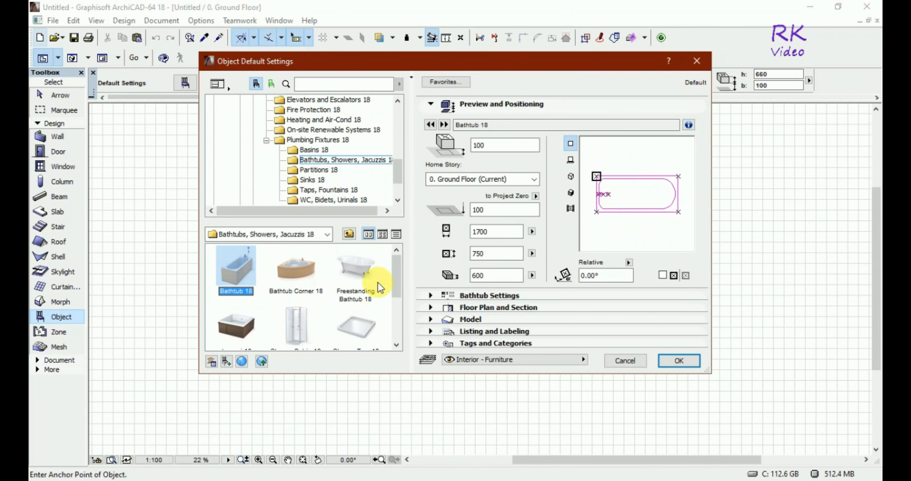
pyautogui.click(663, 358)
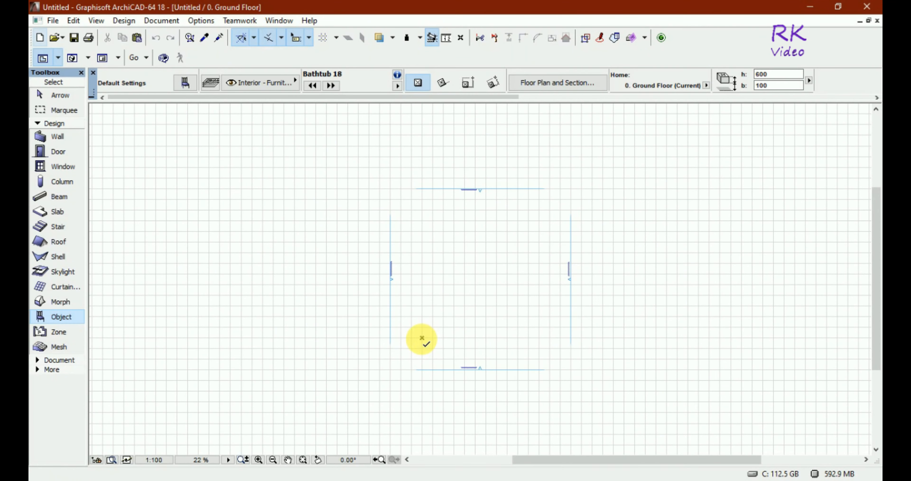
# Step: Place the bathtub on the ground floor plan with its corner at the project origin
pyautogui.scroll(5, 421, 339)
pyautogui.scroll(3, 412, 298)
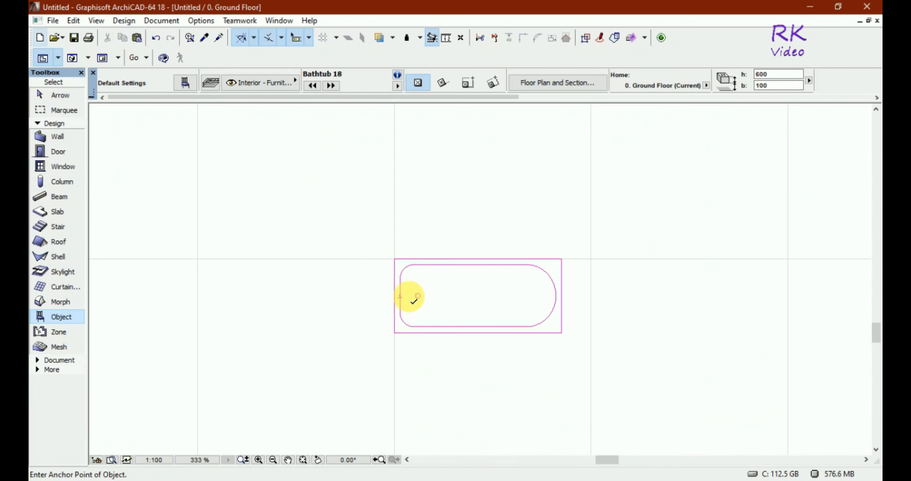
pyautogui.press('Escape')
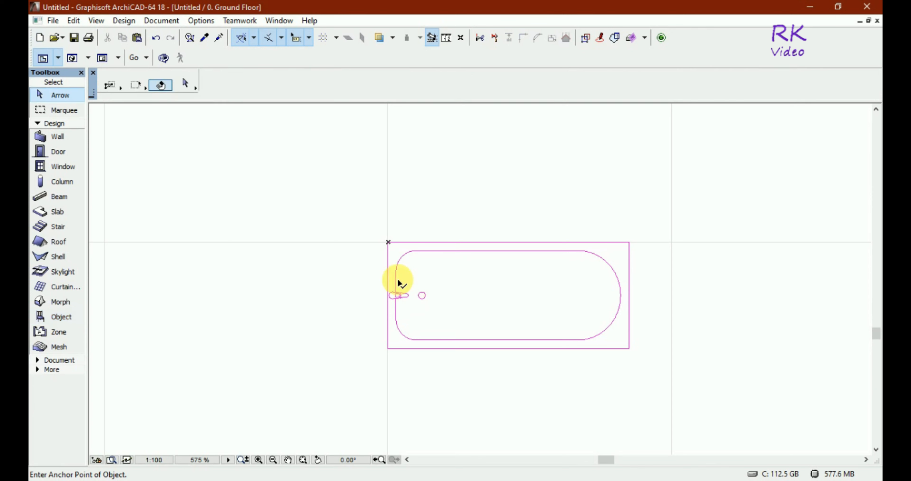
# Step: Move the bathtub from the tip of its tap to the project origin
pyautogui.click(369, 216)
pyautogui.click(651, 389)
pyautogui.press('Escape')
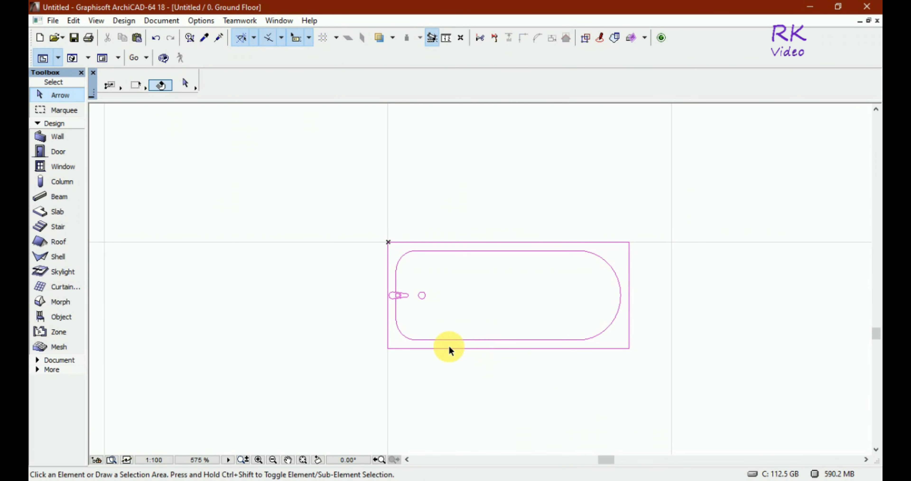
pyautogui.click(343, 214)
pyautogui.click(696, 415)
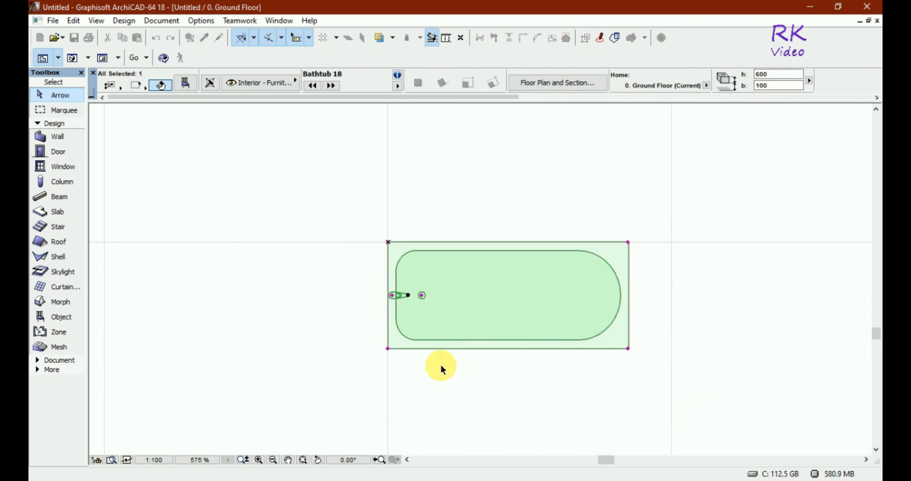
pyautogui.click(410, 296)
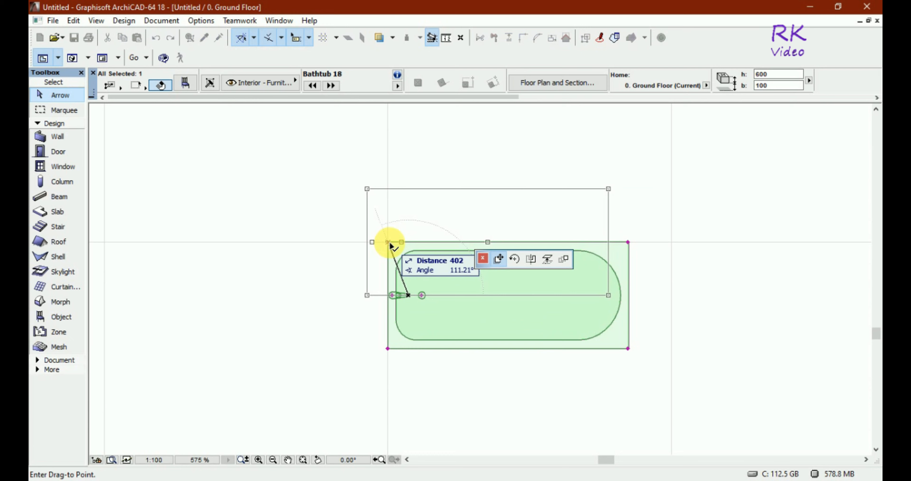
pyautogui.click(389, 243)
pyautogui.click(508, 337)
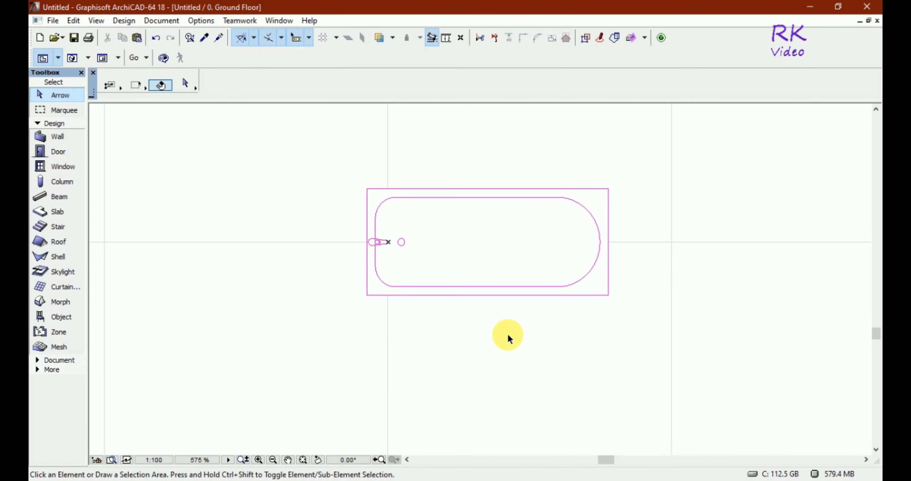
# Step: Select the bathtub on the plan and show all elements in 3D to view it from an angle
pyautogui.scroll(-6, 421, 312)
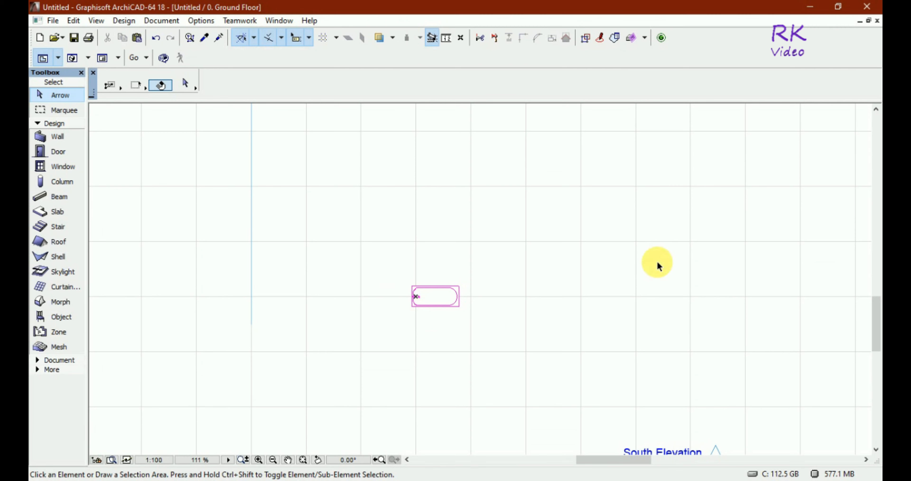
pyautogui.click(391, 265)
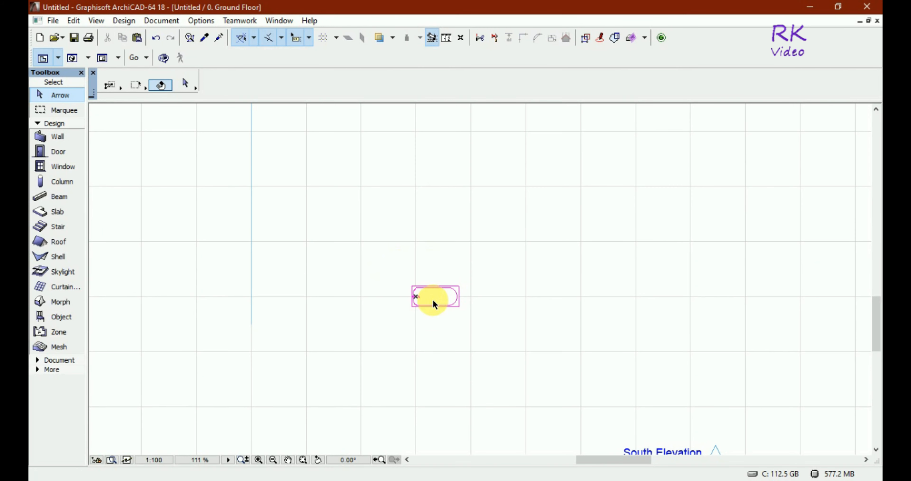
pyautogui.click(494, 337)
pyautogui.rightClick(438, 290)
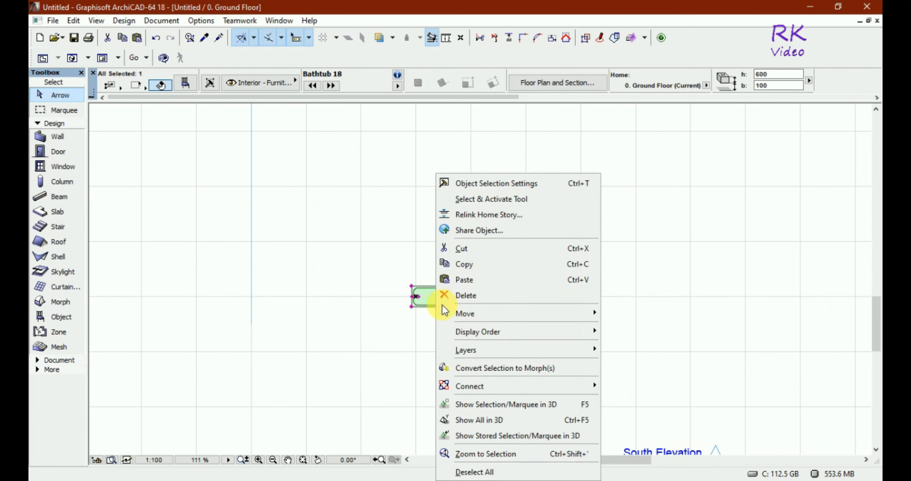
pyautogui.click(472, 420)
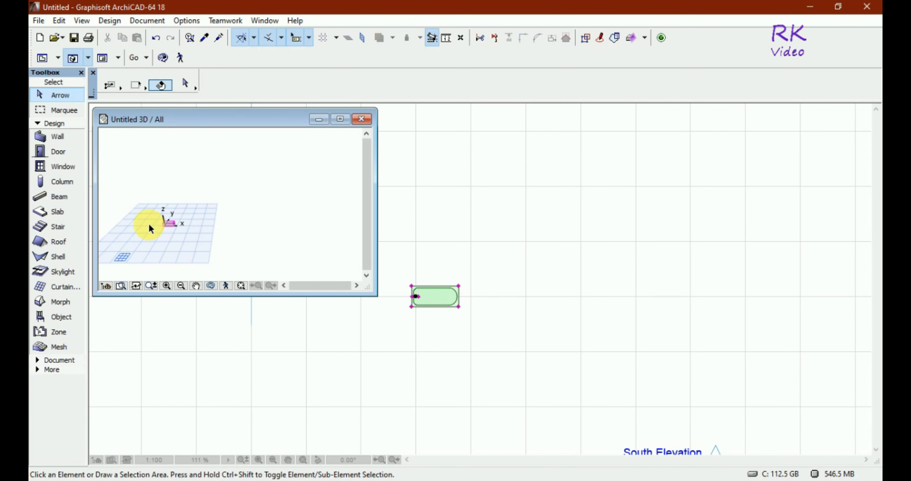
pyautogui.scroll(5, 148, 222)
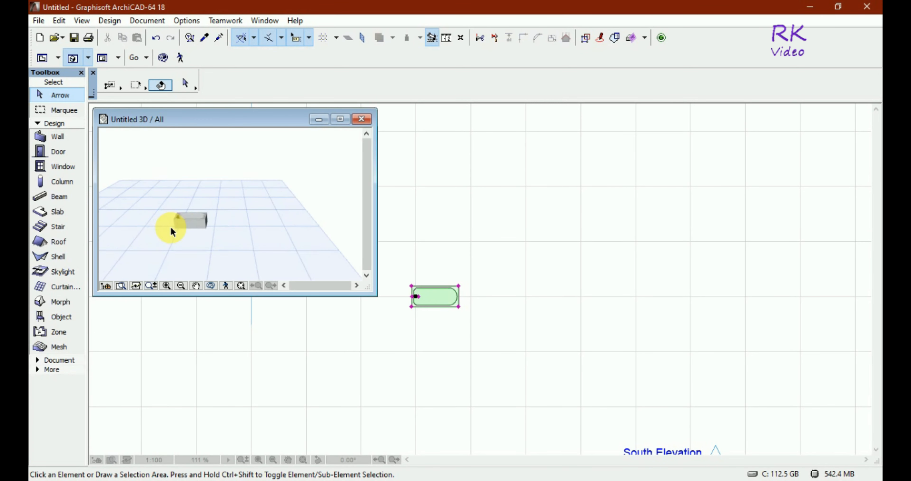
pyautogui.scroll(6, 178, 223)
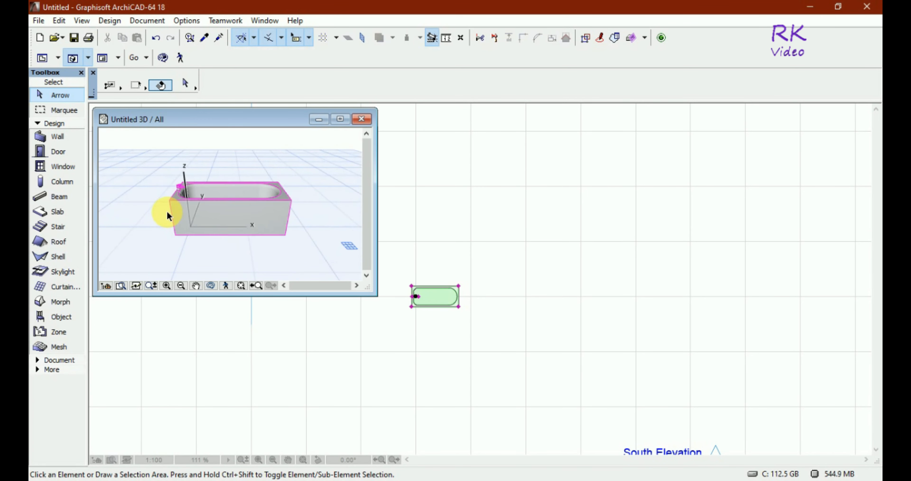
pyautogui.scroll(2, 167, 212)
pyautogui.moveTo(319, 189)
pyautogui.keyDown('shift'); pyautogui.mouseDown(button='middle')
pyautogui.moveTo(313, 205)
pyautogui.moveTo(236, 217)
pyautogui.moveTo(153, 193)
pyautogui.moveTo(275, 211)
pyautogui.moveTo(313, 198)
pyautogui.mouseUp(button='middle'); pyautogui.keyUp('shift')
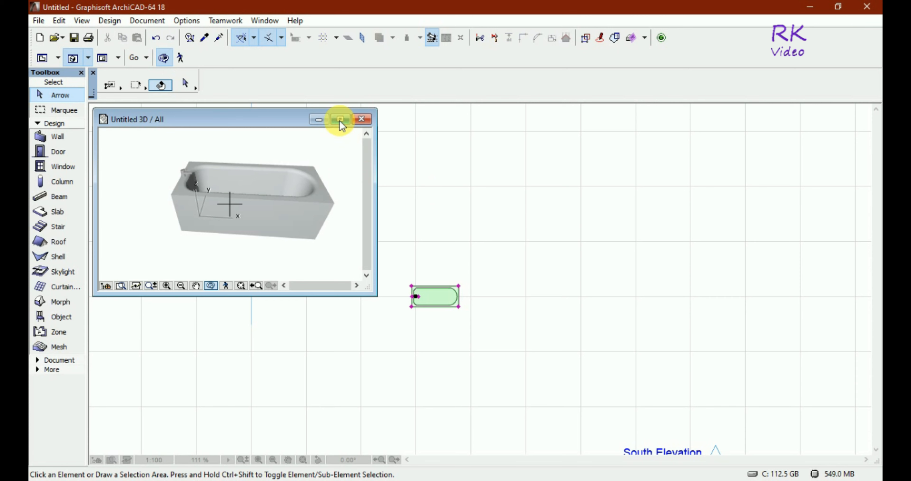
pyautogui.click(357, 174)
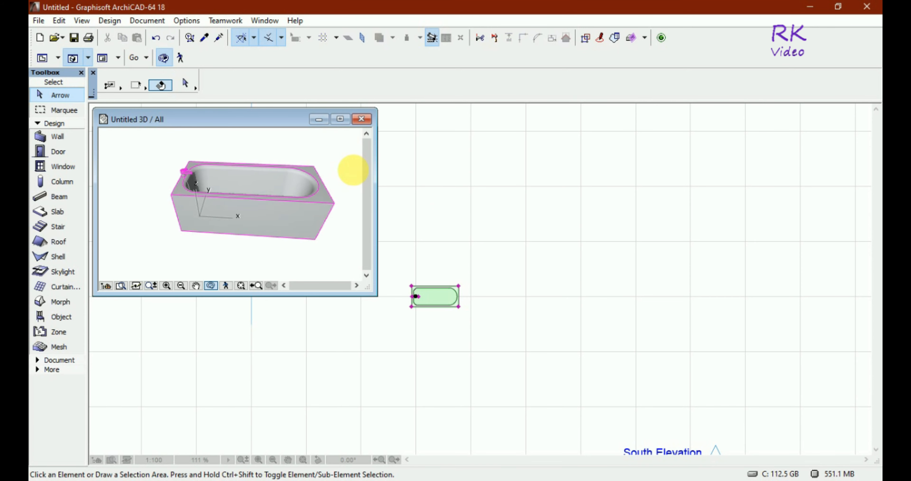
# Step: Shrink the ground floor plan to a floating window beneath the 3D view and frame the deselected bathtub in it
pyautogui.click(793, 173)
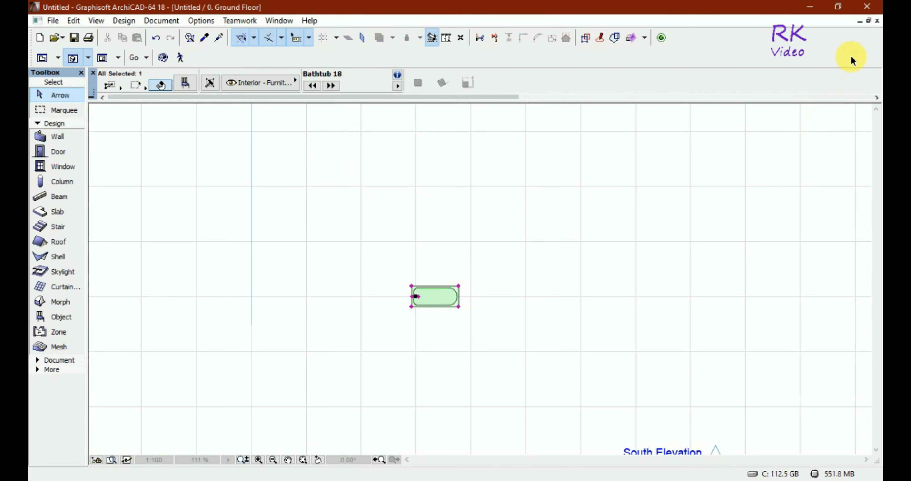
pyautogui.click(868, 20)
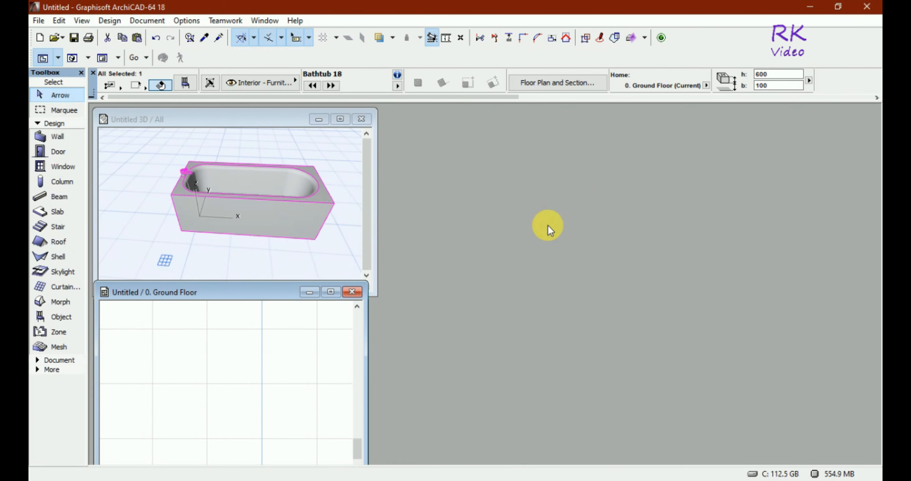
pyautogui.scroll(-5, 217, 351)
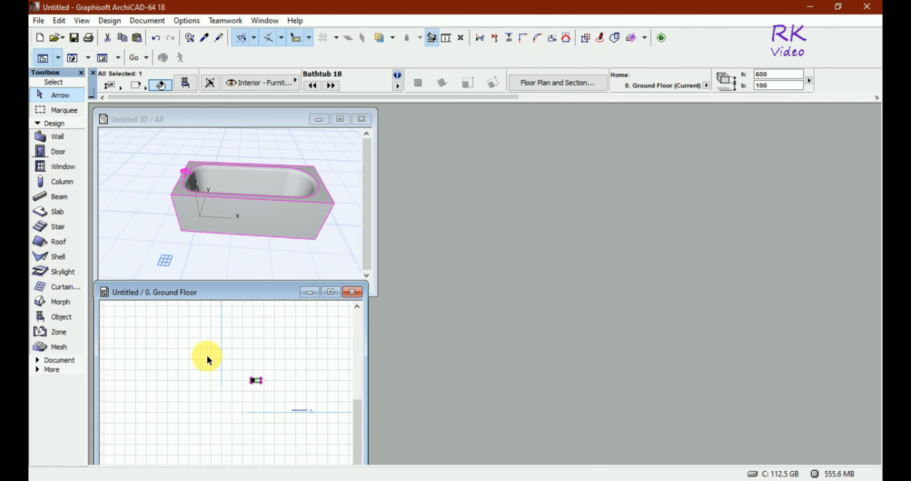
pyautogui.scroll(4, 198, 389)
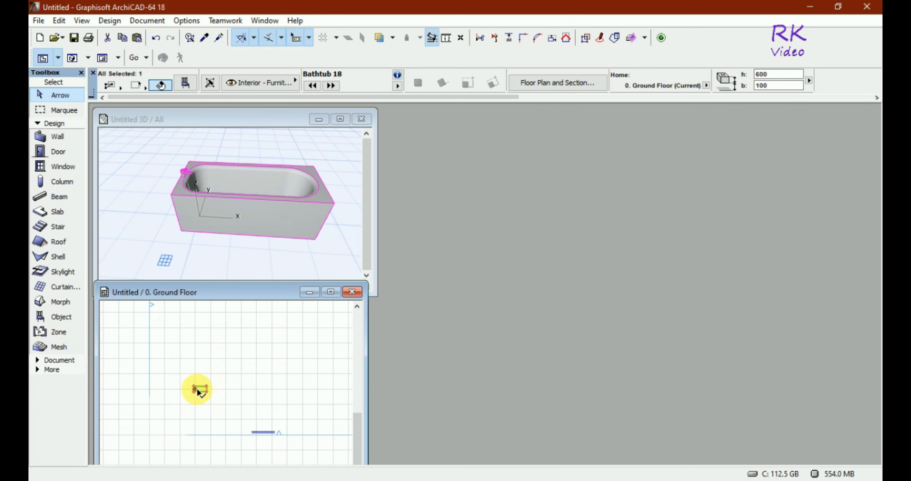
pyautogui.click(244, 385)
pyautogui.scroll(3, 184, 395)
pyautogui.scroll(4, 161, 361)
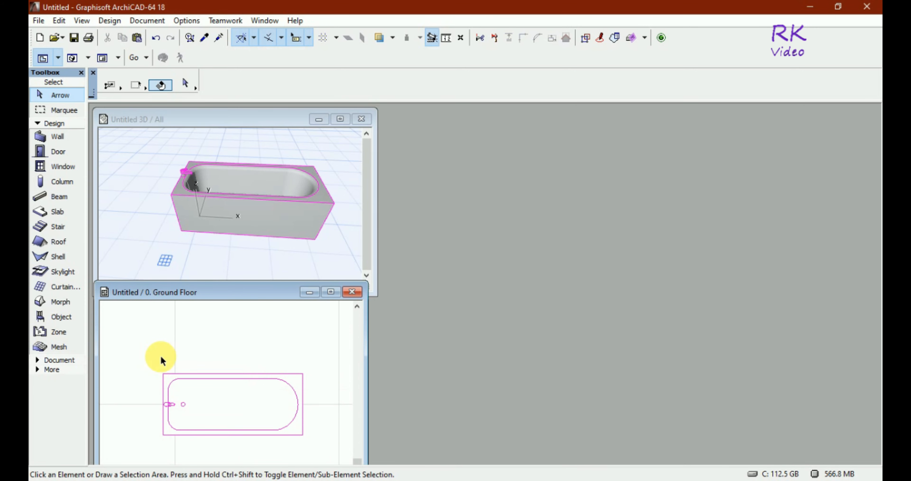
pyautogui.scroll(1, 267, 414)
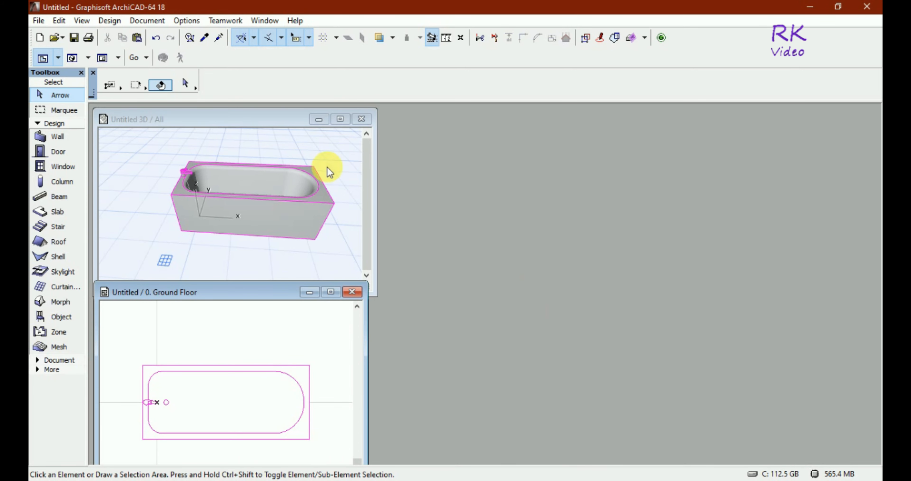
# Step: Create a new library object, open its 3D script, and place its window beside the 3D and plan windows
pyautogui.click(38, 20)
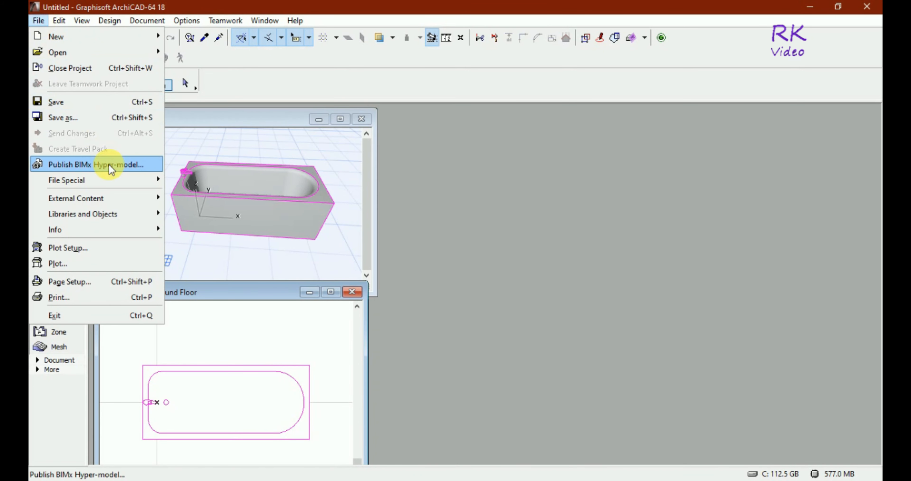
pyautogui.moveTo(122, 214)
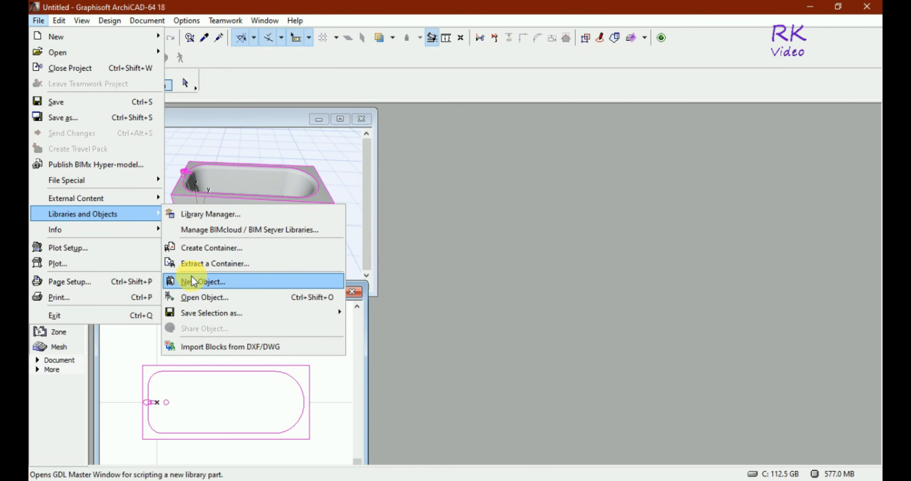
pyautogui.click(191, 281)
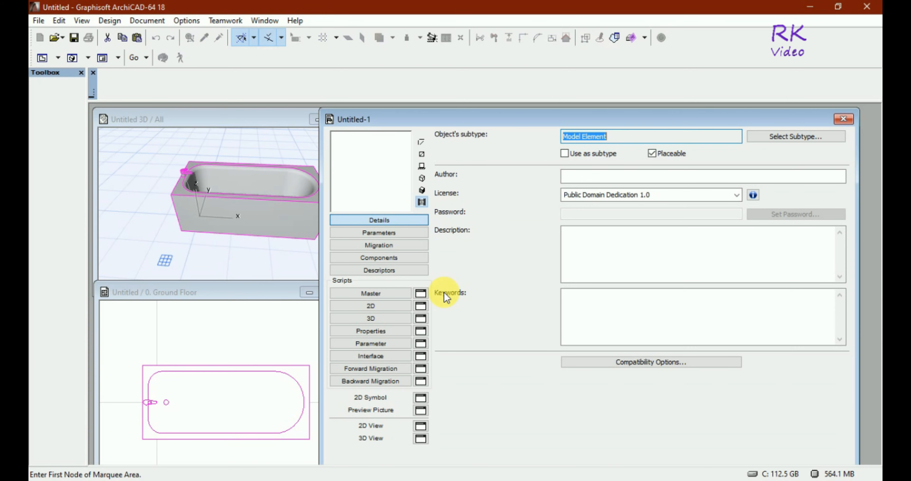
pyautogui.click(394, 316)
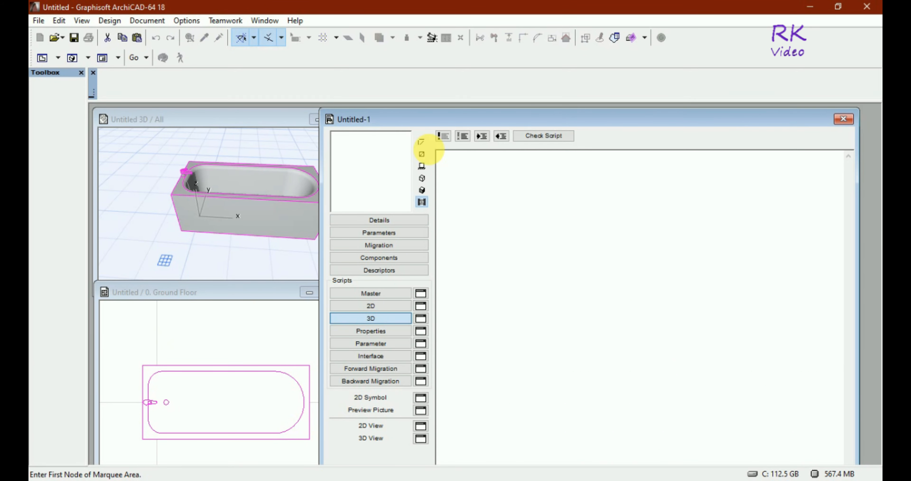
pyautogui.moveTo(405, 119); pyautogui.dragTo(477, 119)
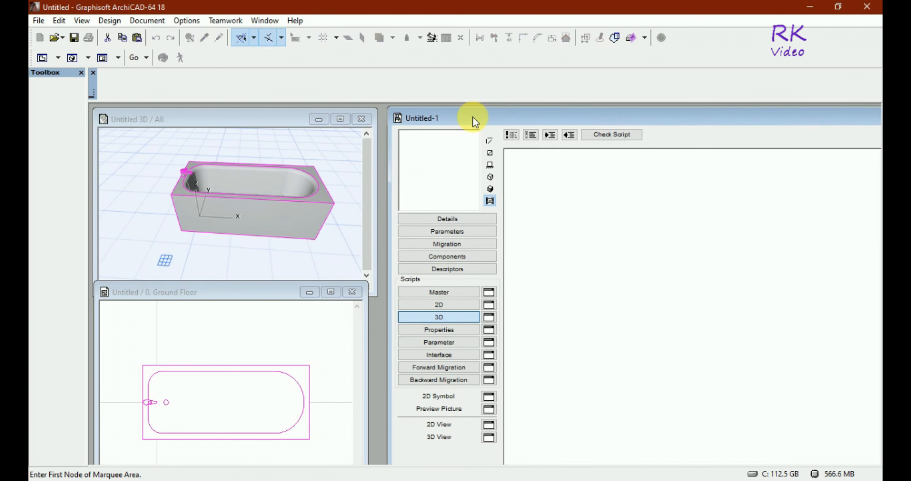
# Step: Select the bathtub on the ground floor plan and drop it into the new library object's 3D script to generate its GDL code
pyautogui.click(243, 299)
pyautogui.click(144, 370)
pyautogui.click(120, 345)
pyautogui.moveTo(123, 355); pyautogui.dragTo(335, 453)
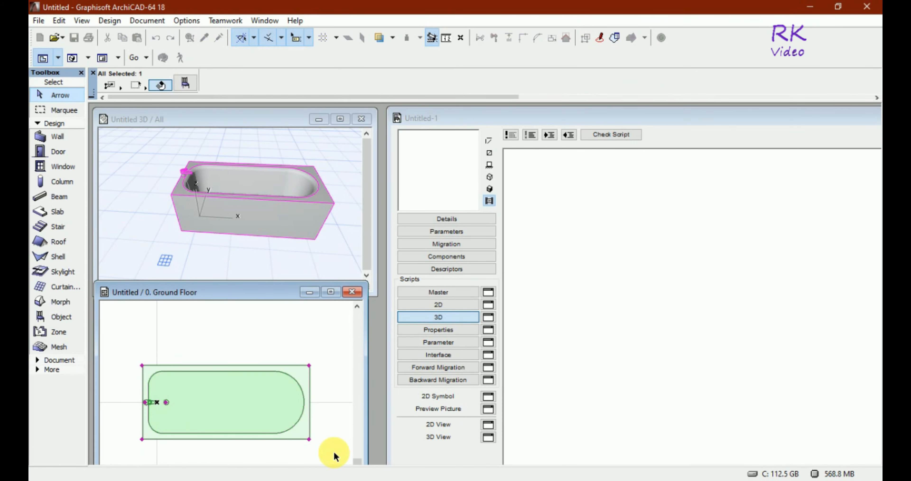
pyautogui.click(156, 403)
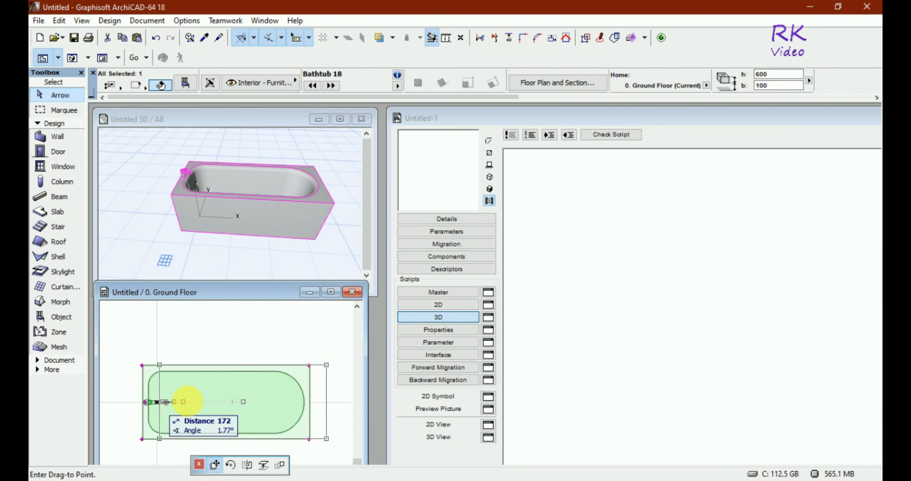
pyautogui.click(536, 370)
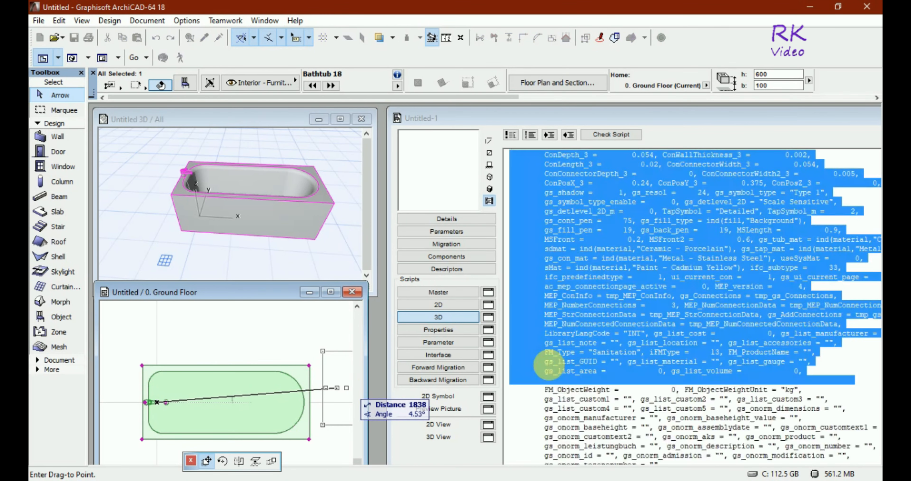
pyautogui.click(578, 202)
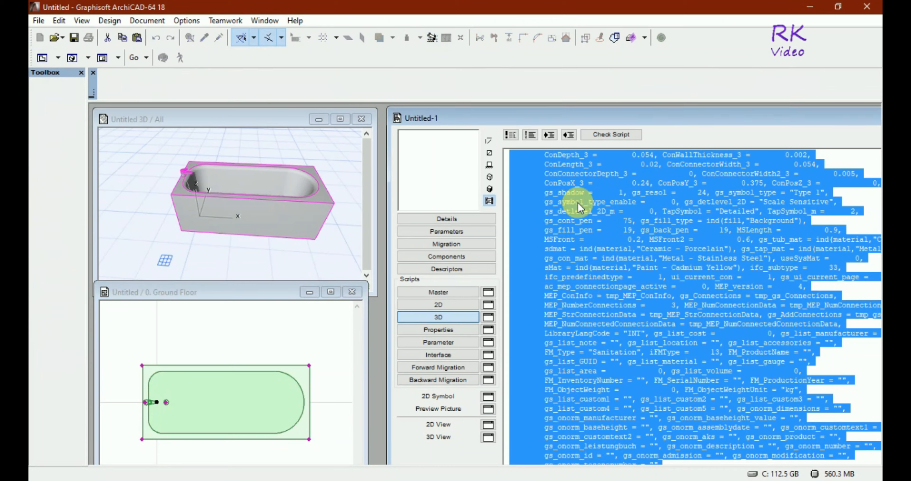
# Step: Show the library object's preview as shaded 3D and open its 3D View window to examine the scripted bathtub up close
pyautogui.click(490, 189)
pyautogui.click(583, 298)
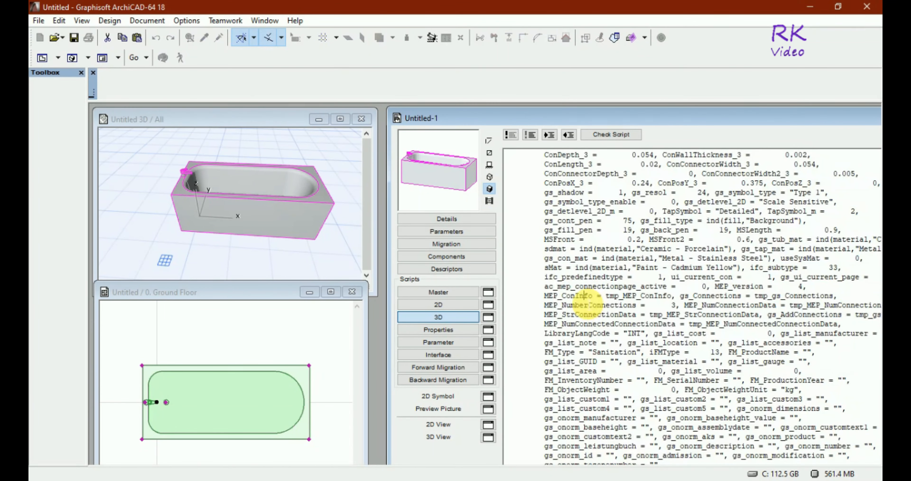
pyautogui.click(488, 437)
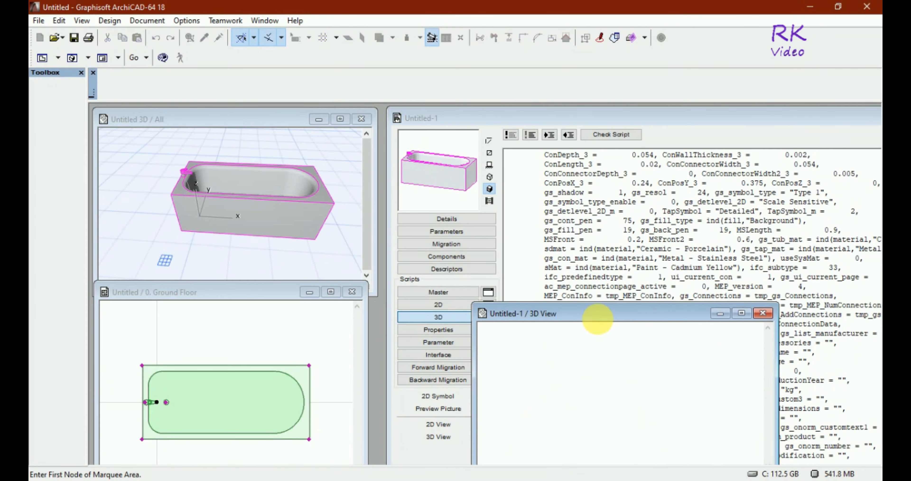
pyautogui.moveTo(597, 316); pyautogui.dragTo(639, 294)
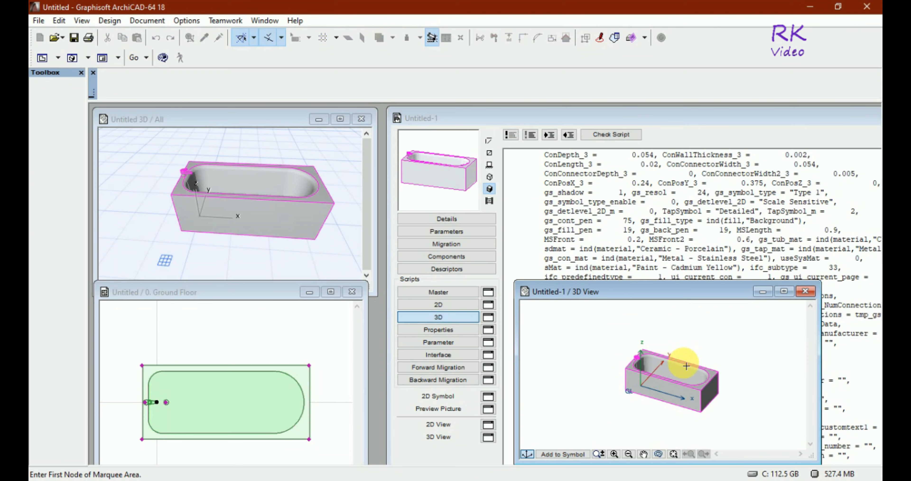
pyautogui.scroll(5, 661, 371)
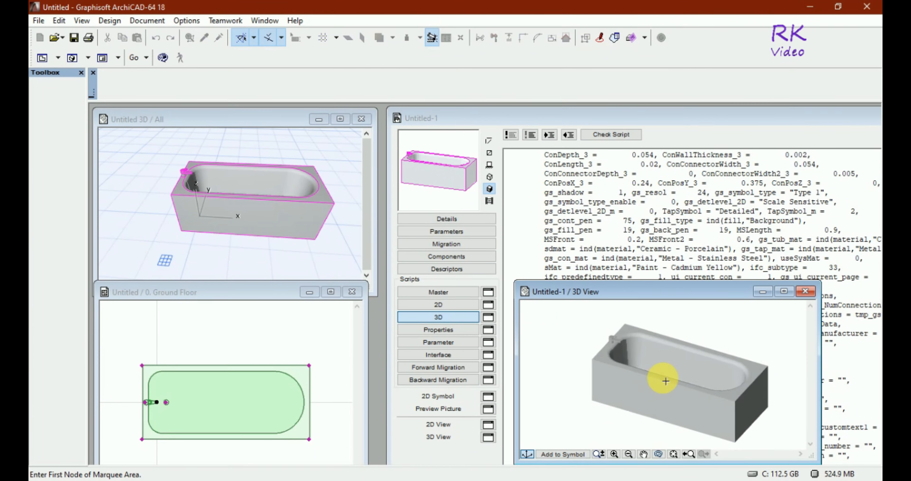
pyautogui.scroll(3, 665, 380)
pyautogui.scroll(-2, 665, 381)
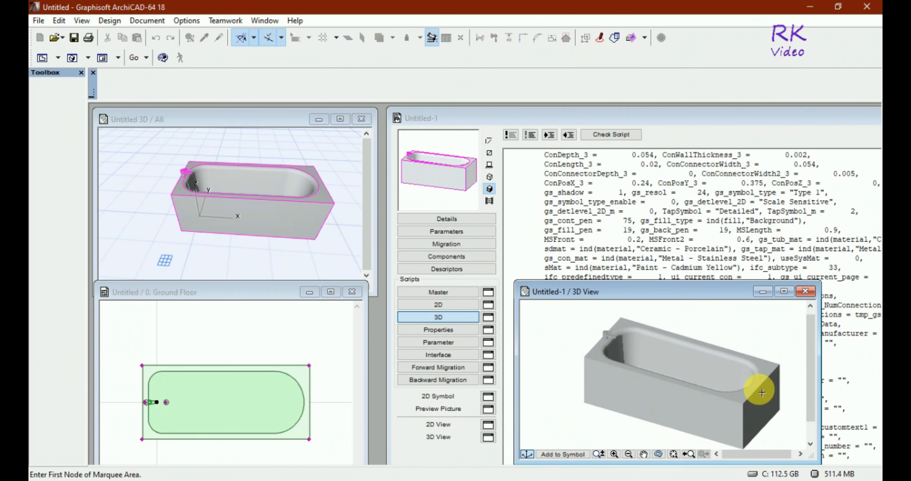
pyautogui.scroll(1, 755, 423)
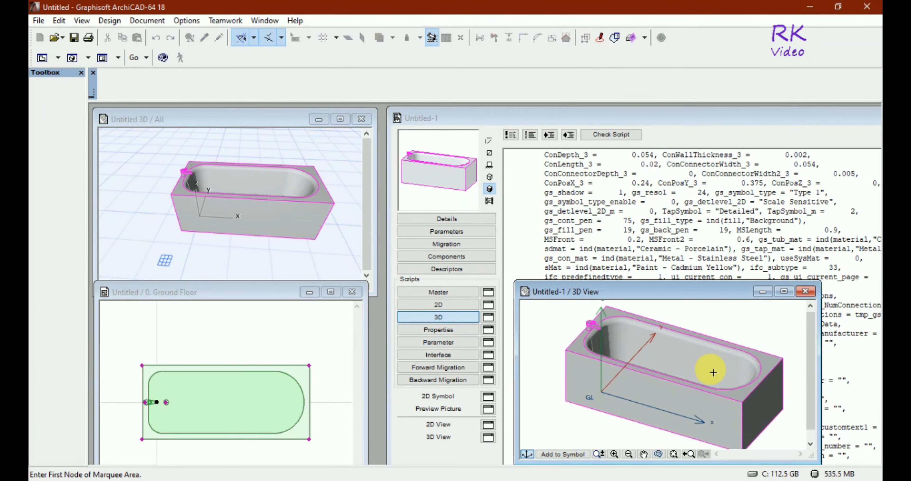
pyautogui.moveTo(633, 297); pyautogui.dragTo(623, 305)
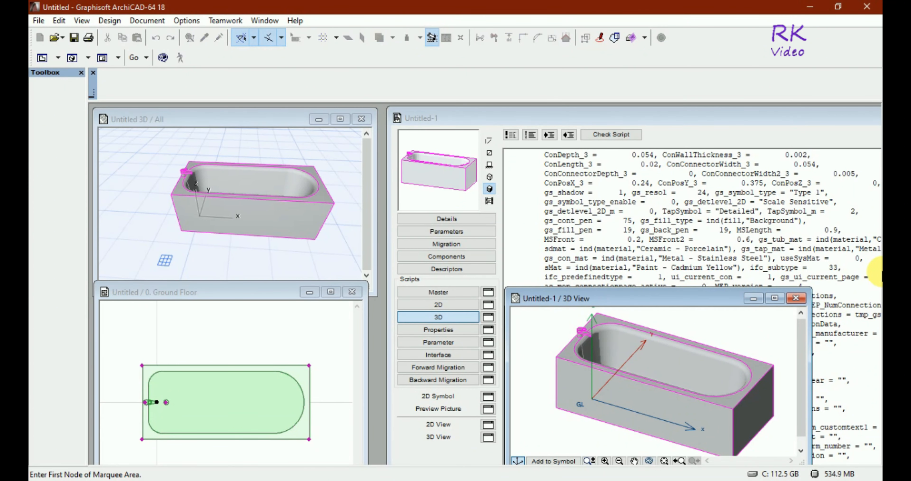
pyautogui.keyDown('shift'); pyautogui.moveTo(741, 350); pyautogui.dragTo(743, 353, button='middle'); pyautogui.keyUp('shift')
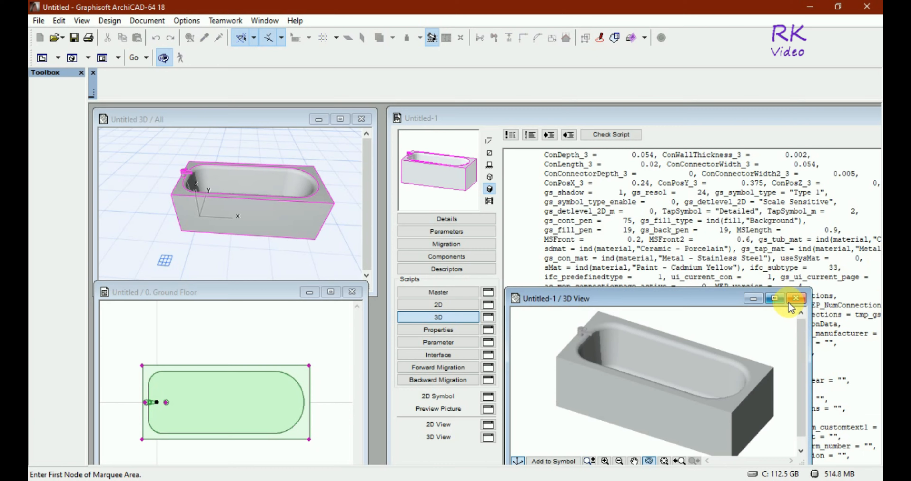
# Step: Close the object's 3D view, the library object and the project without saving any changes
pyautogui.click(796, 299)
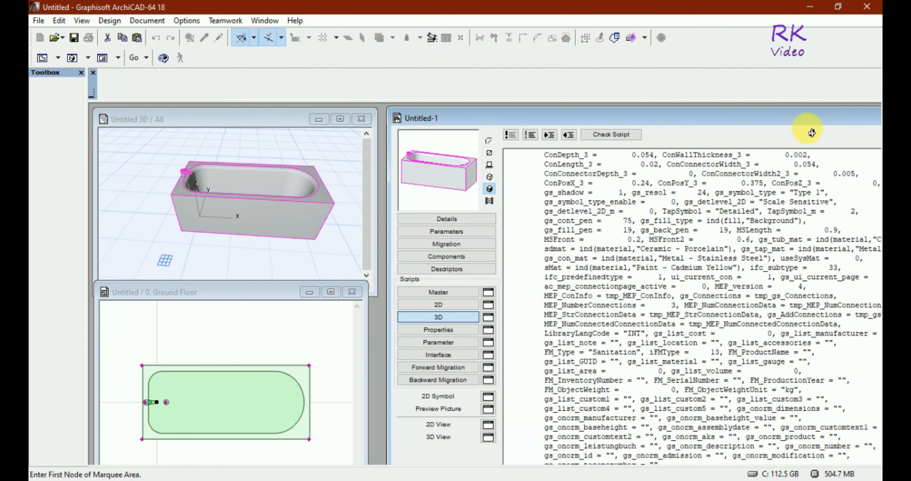
pyautogui.moveTo(817, 118); pyautogui.dragTo(688, 116)
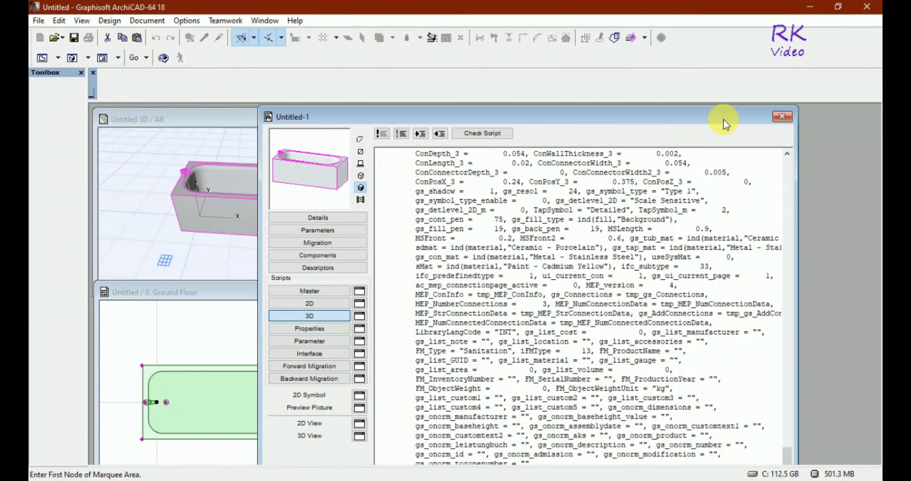
pyautogui.click(783, 119)
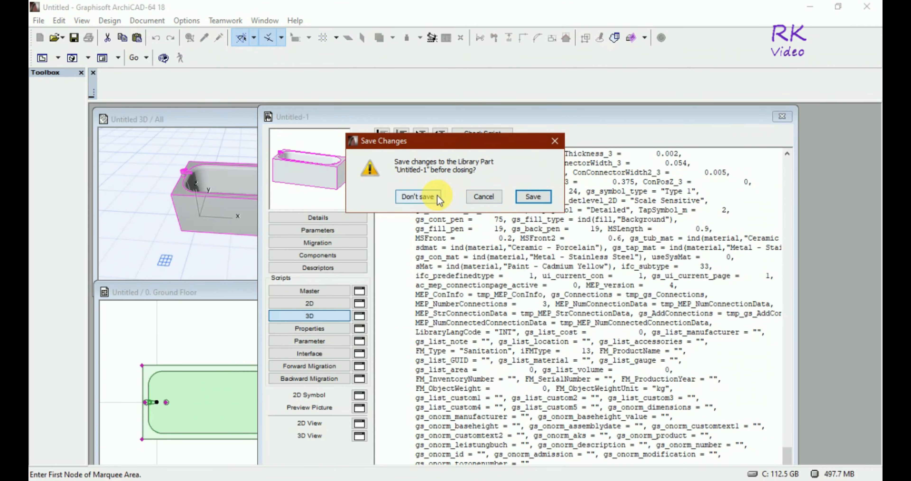
pyautogui.click(418, 196)
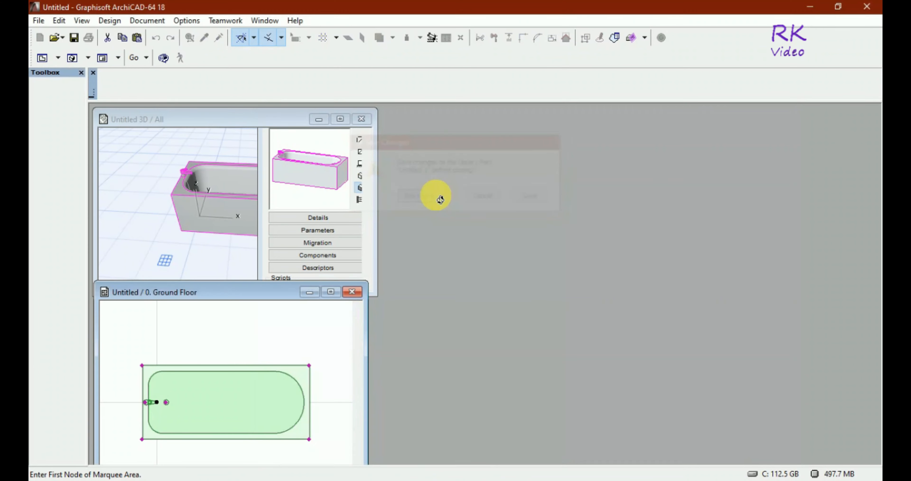
pyautogui.click(361, 119)
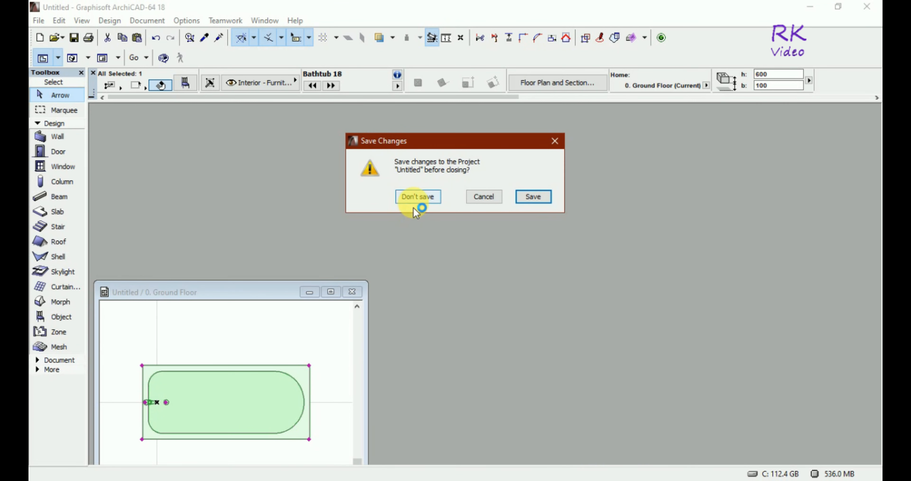
pyautogui.click(414, 198)
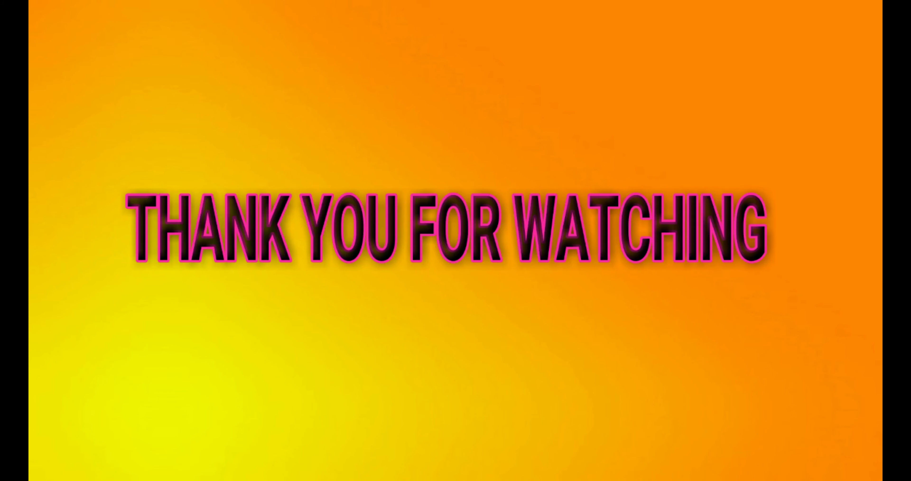